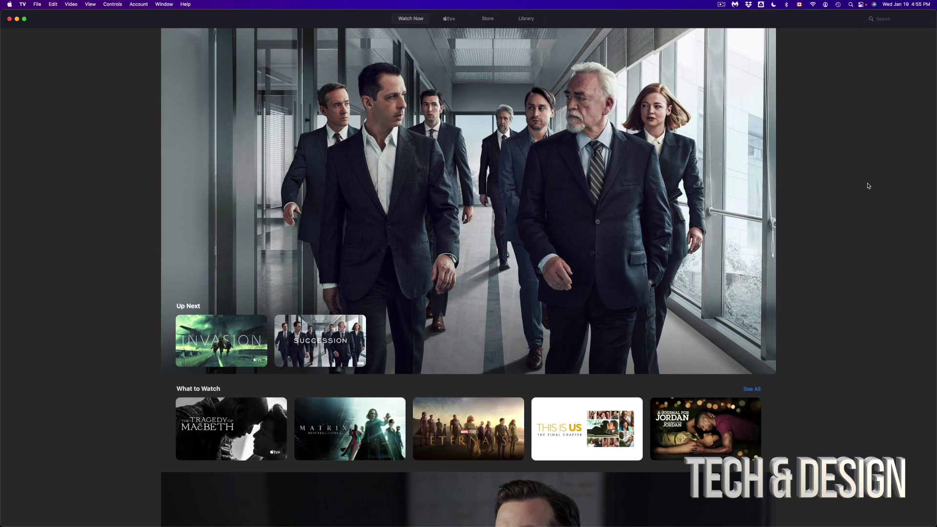
Browse the Apple TV Store, checking TV Shows before returning to the Movies listings
click(489, 19)
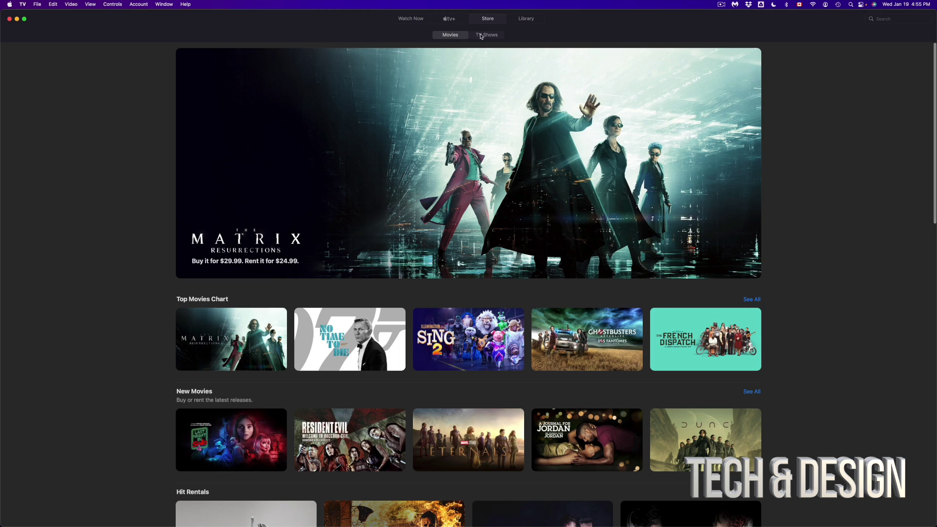
click(488, 35)
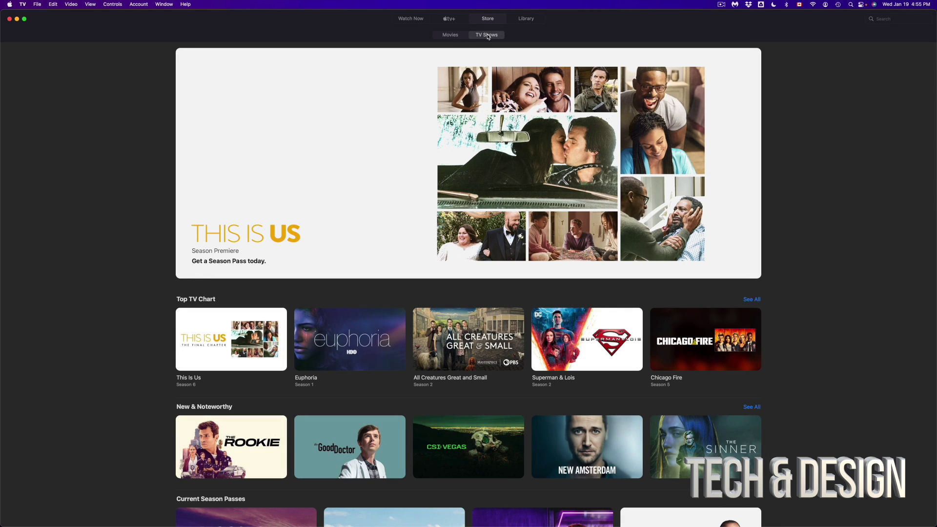
click(456, 35)
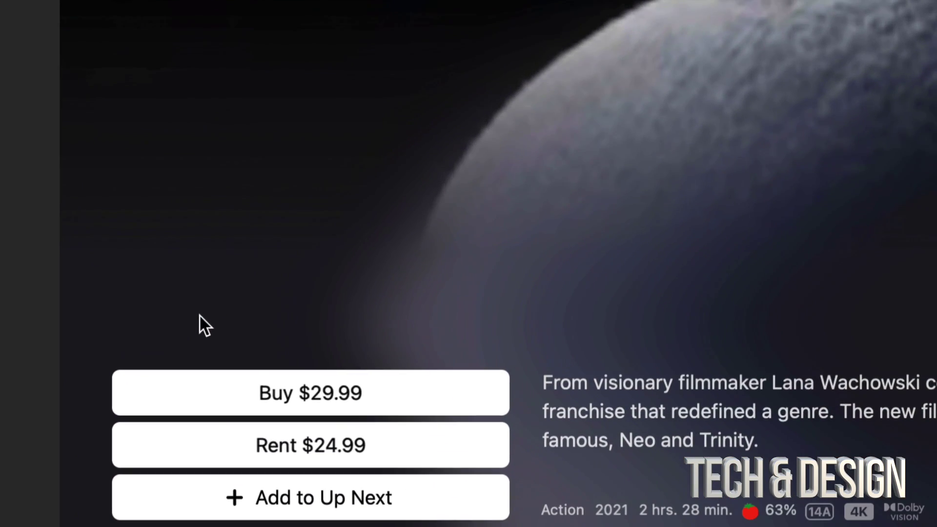
Start buying The Matrix Resurrections for $29.99
click(322, 393)
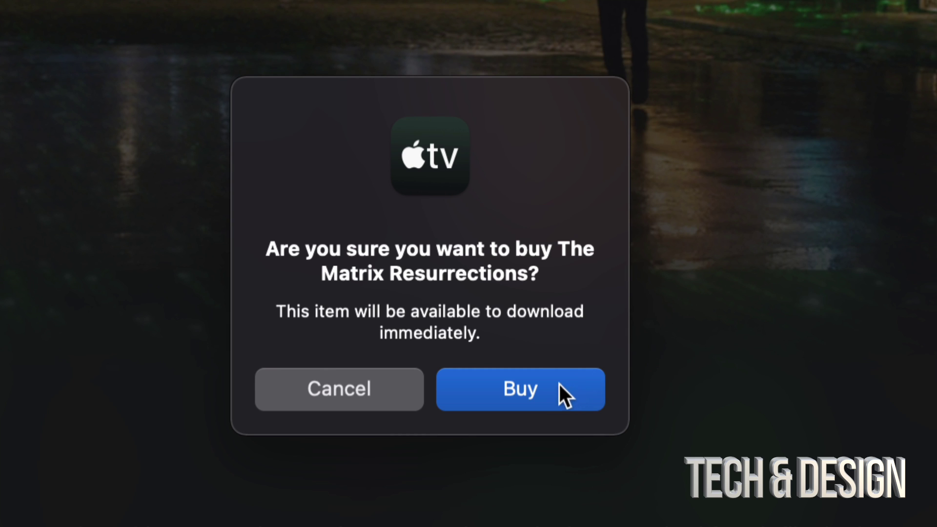
Confirm the $29.99 purchase of The Matrix Resurrections
click(529, 389)
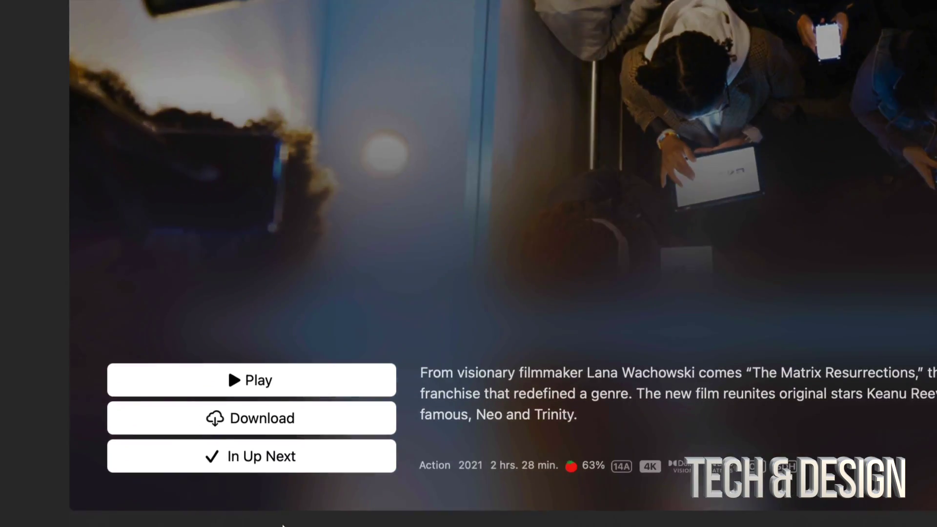
scroll(233, 430, down, 1)
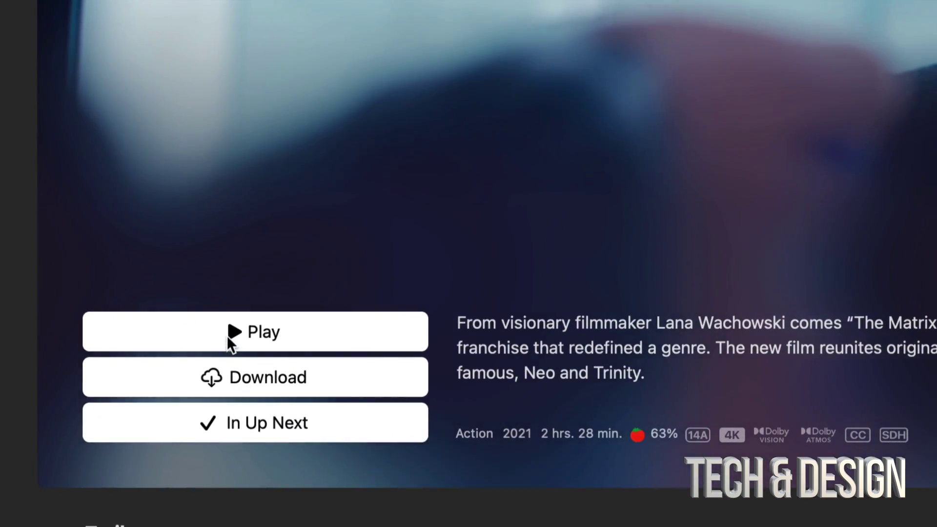